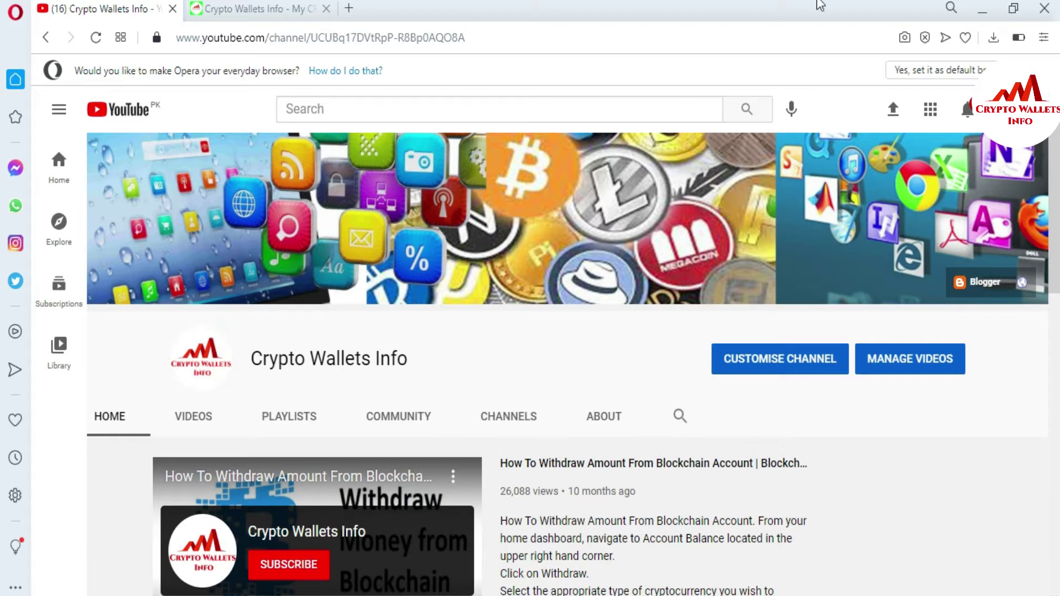
# On the Crypto Wallets Info tab, open the Polkadot{.js} Accounts list showing all four wallets.
pyautogui.click(247, 4)
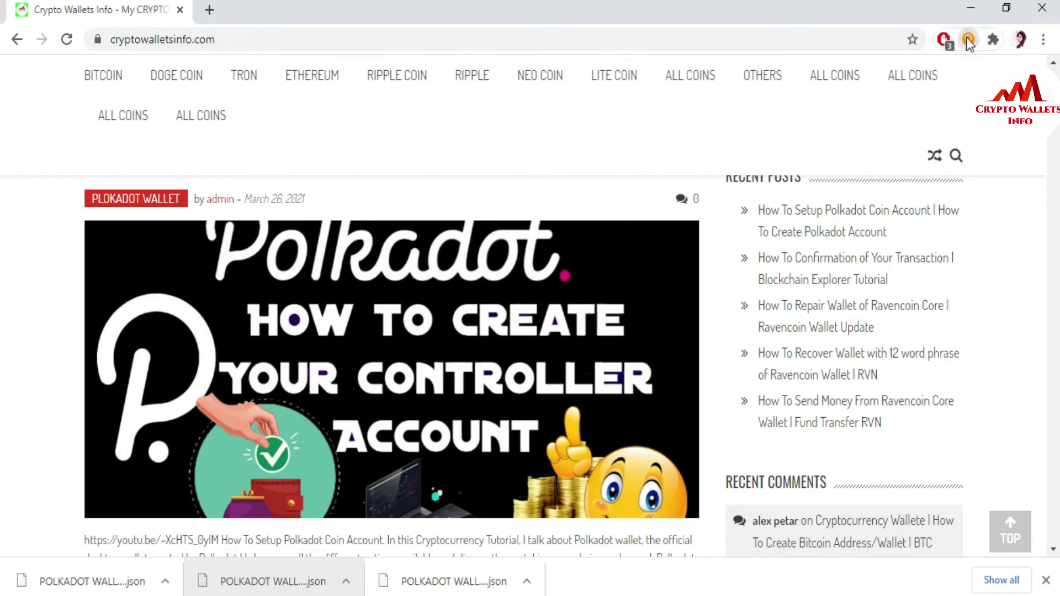
pyautogui.click(967, 40)
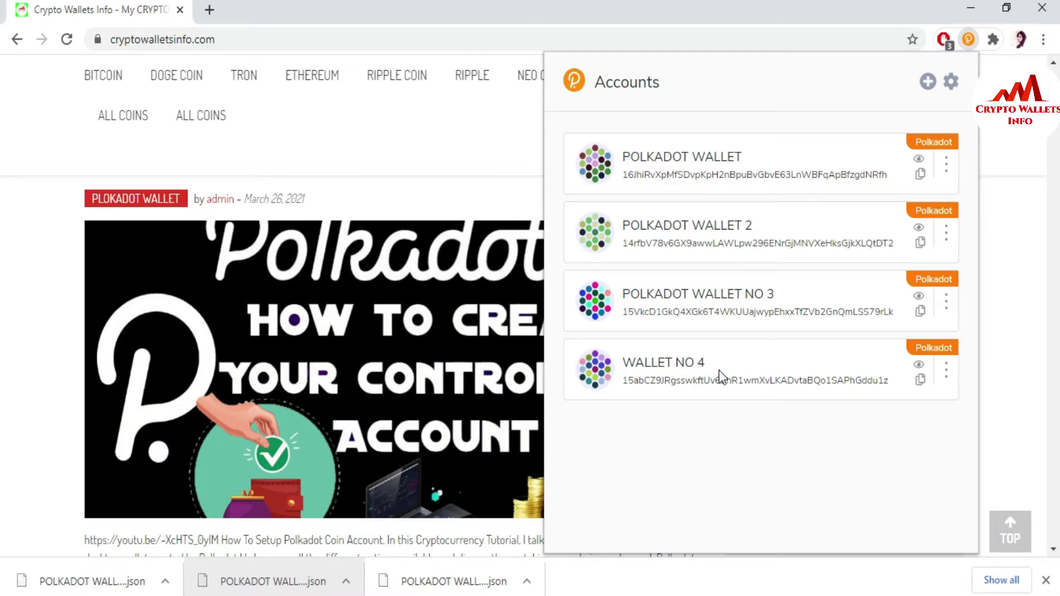
# Forget WALLET NO 4 through its Forget Account option, leaving three wallets, and bring up the seed note.
pyautogui.click(942, 375)
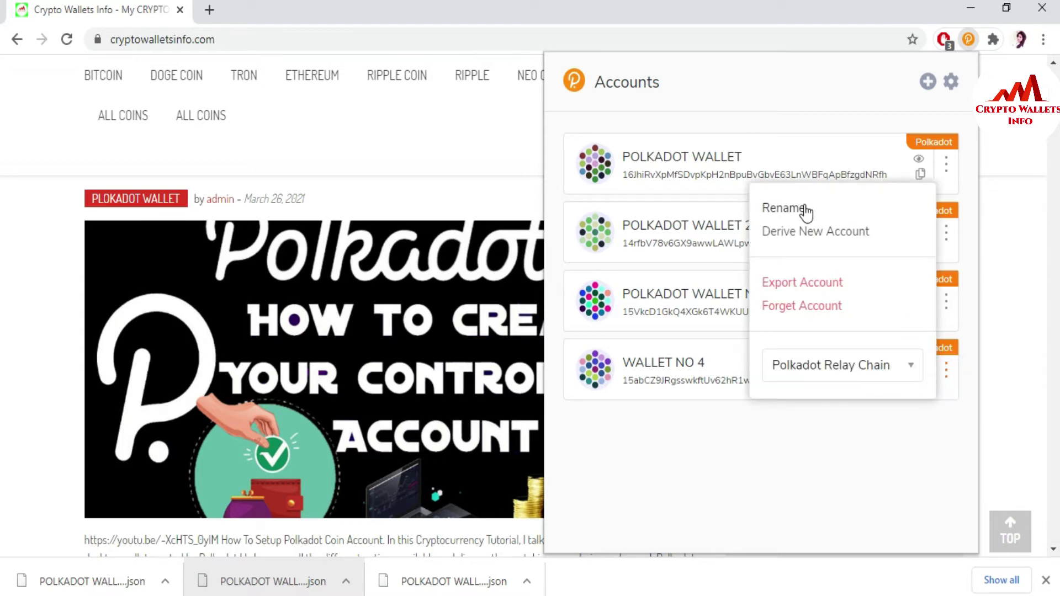
pyautogui.click(820, 312)
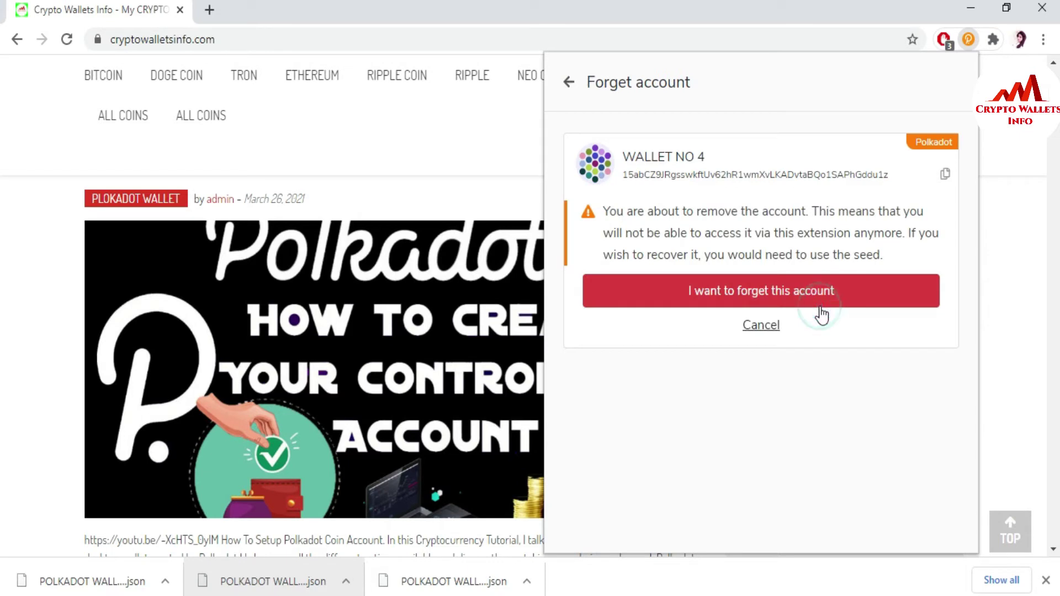
pyautogui.click(767, 289)
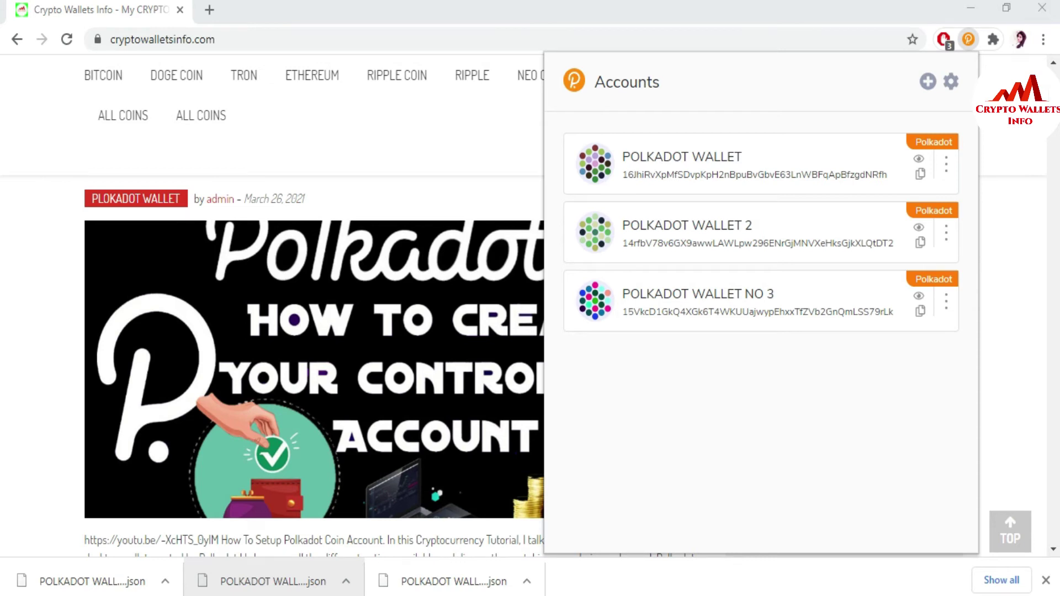
pyautogui.hotkey('alt', 'Tab')
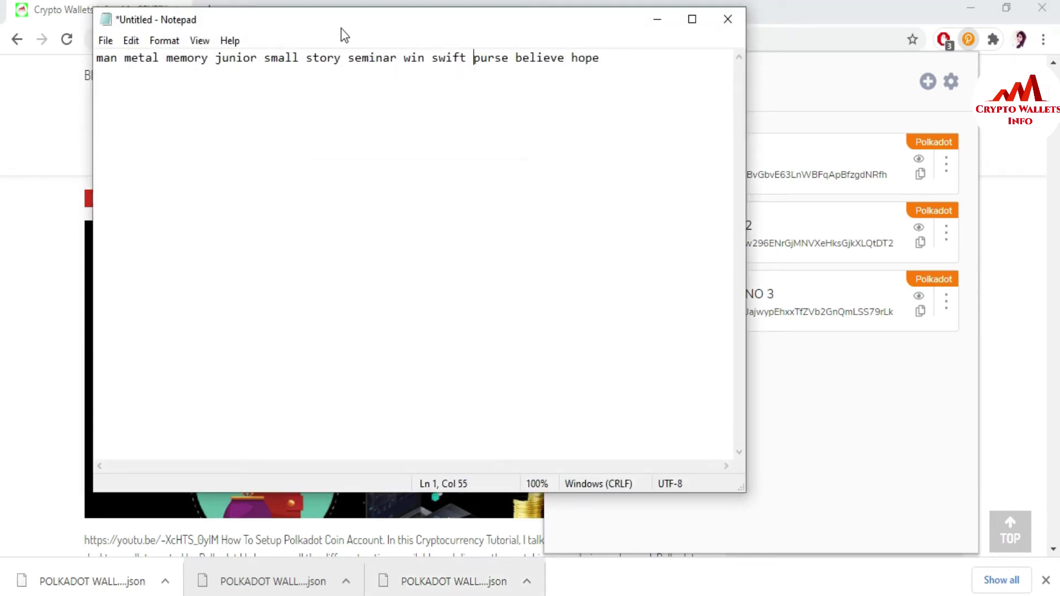
# Select the whole 12-word seed phrase in Notepad, then minimise the note.
pyautogui.moveTo(341, 28); pyautogui.dragTo(381, 268)
pyautogui.click(662, 305)
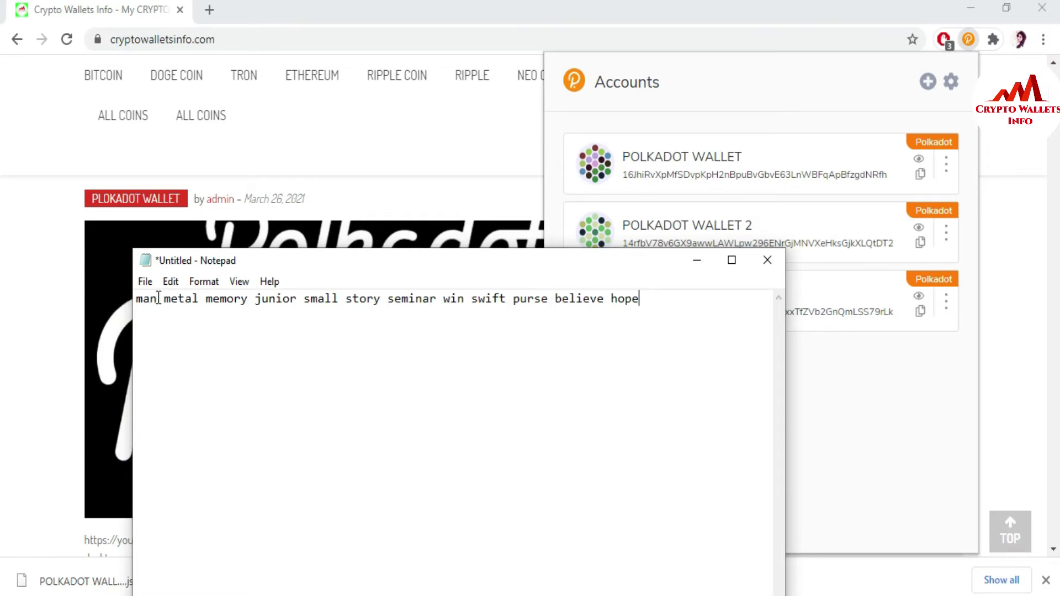
pyautogui.click(203, 298)
pyautogui.moveTo(198, 298); pyautogui.dragTo(255, 298)
pyautogui.click(656, 301)
pyautogui.moveTo(652, 259)
pyautogui.mouseDown()
pyautogui.moveTo(669, 428)
pyautogui.moveTo(657, 243)
pyautogui.mouseUp()
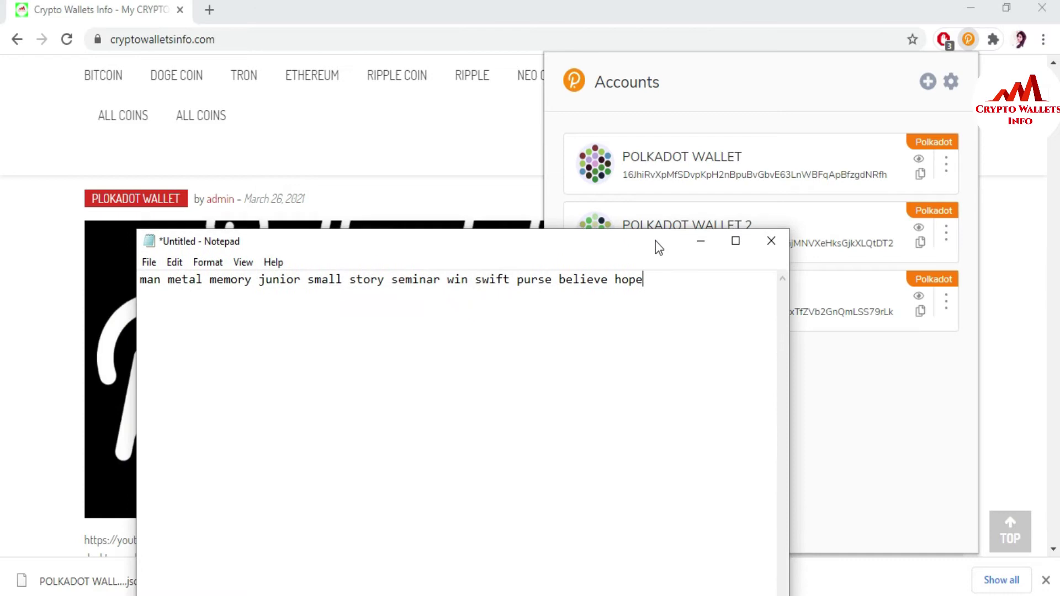
pyautogui.hotkey('ctrl', 'a')
pyautogui.hotkey('ctrl', 'c')
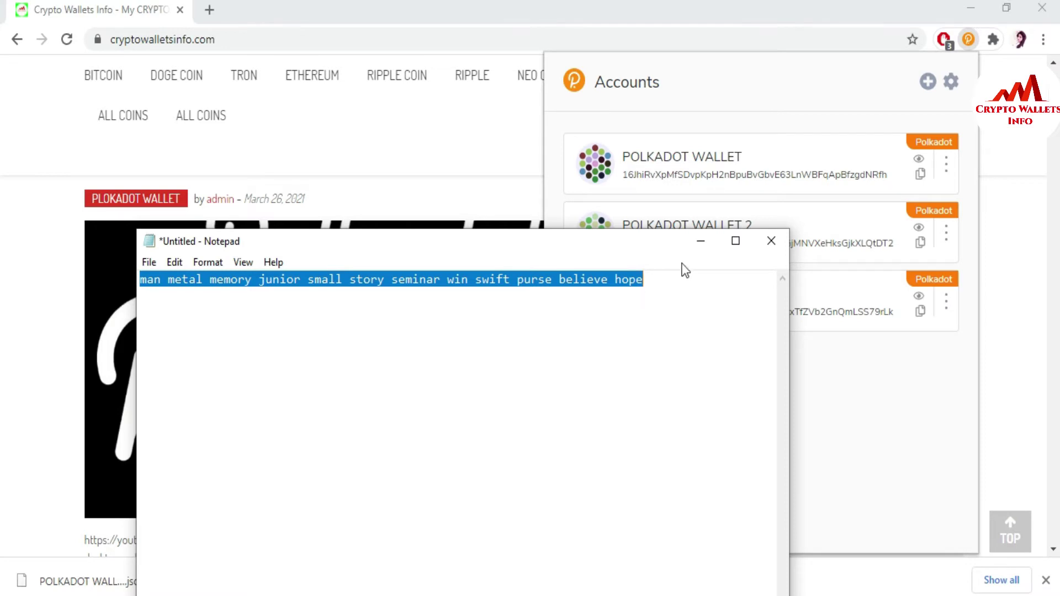
pyautogui.click(700, 244)
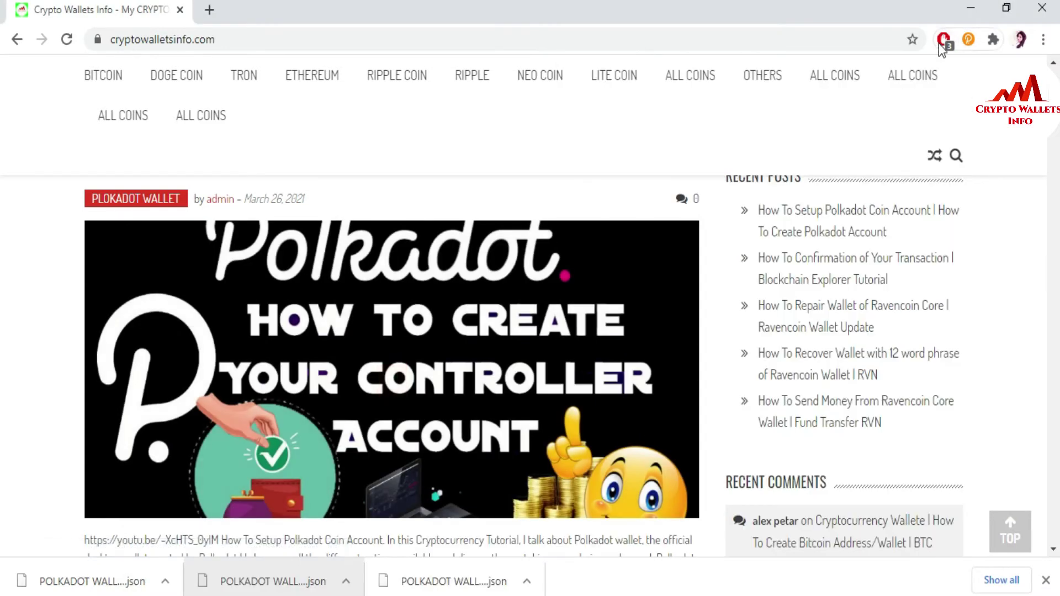
# Start Import account from pre-existing seed and paste the 12-word seed phrase.
pyautogui.click(969, 42)
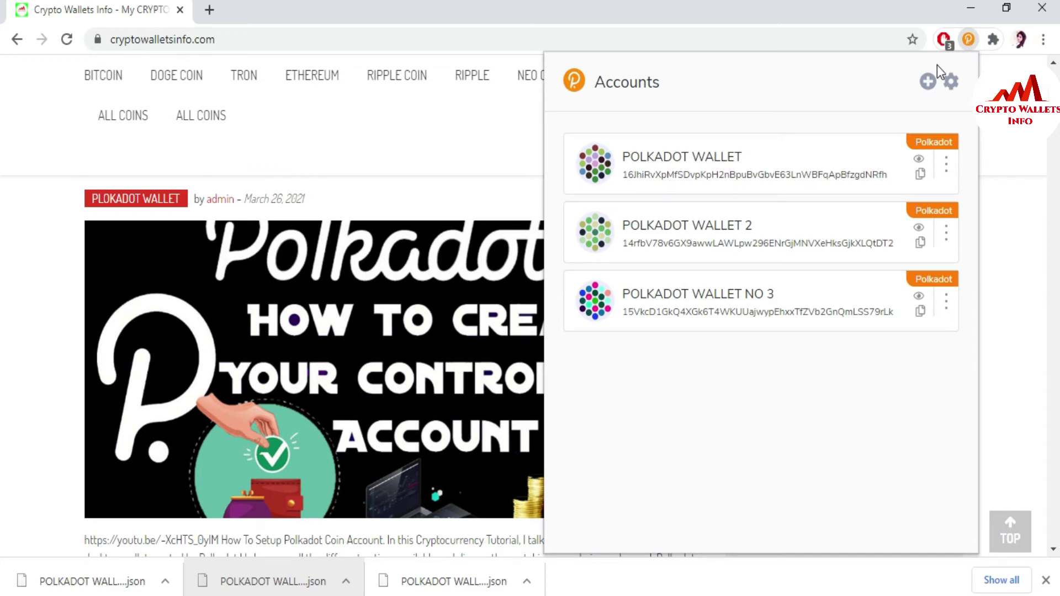
pyautogui.click(929, 83)
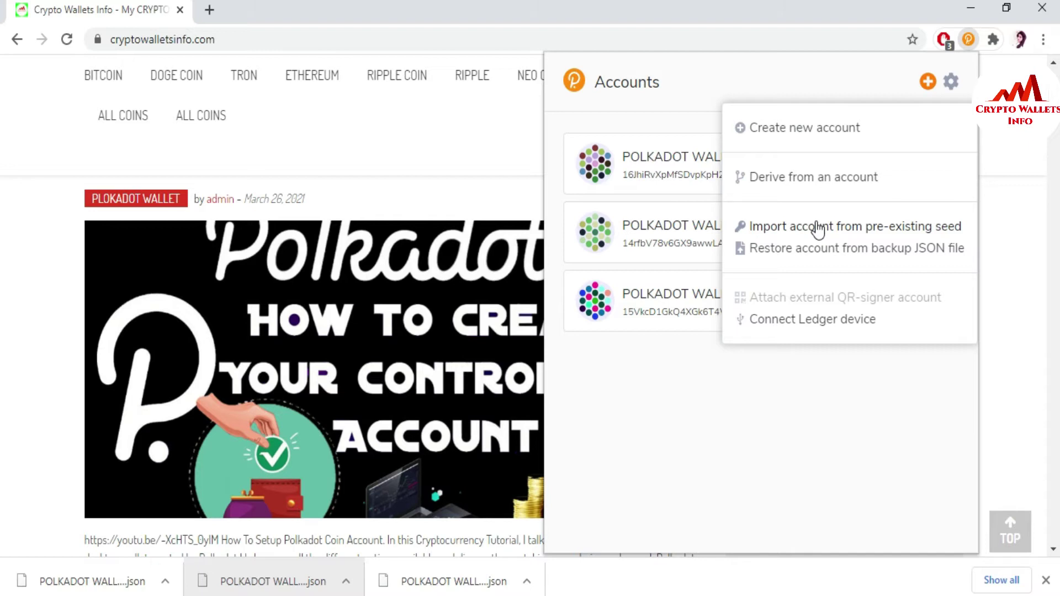
pyautogui.click(827, 229)
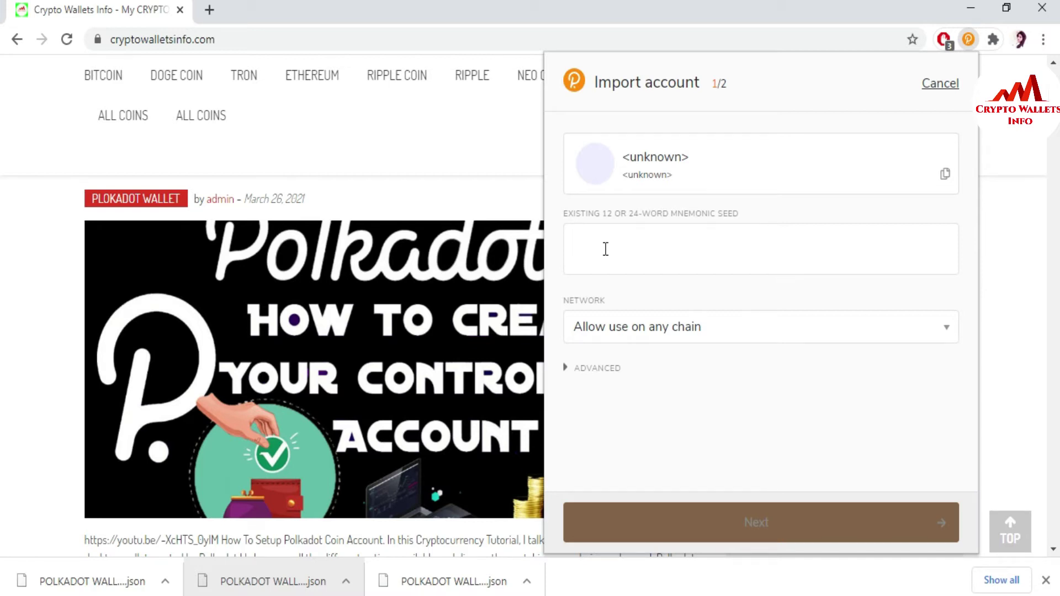
pyautogui.click(606, 249)
pyautogui.hotkey('ctrl', 'v')
pyautogui.click(605, 249)
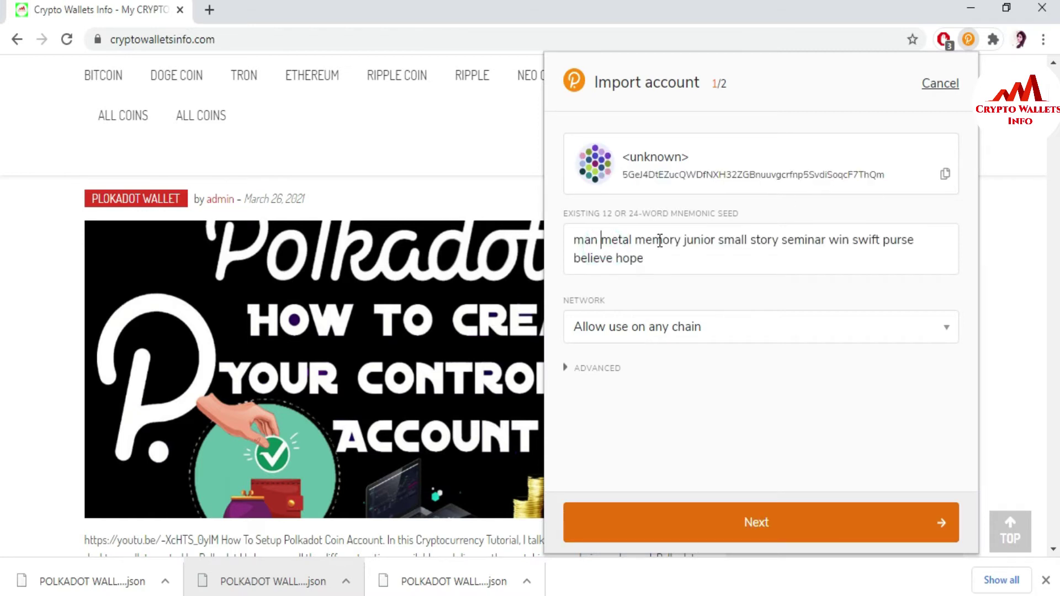
pyautogui.click(652, 265)
# Set the network to Polkadot Relay Chain and continue to the naming and password step.
pyautogui.click(947, 328)
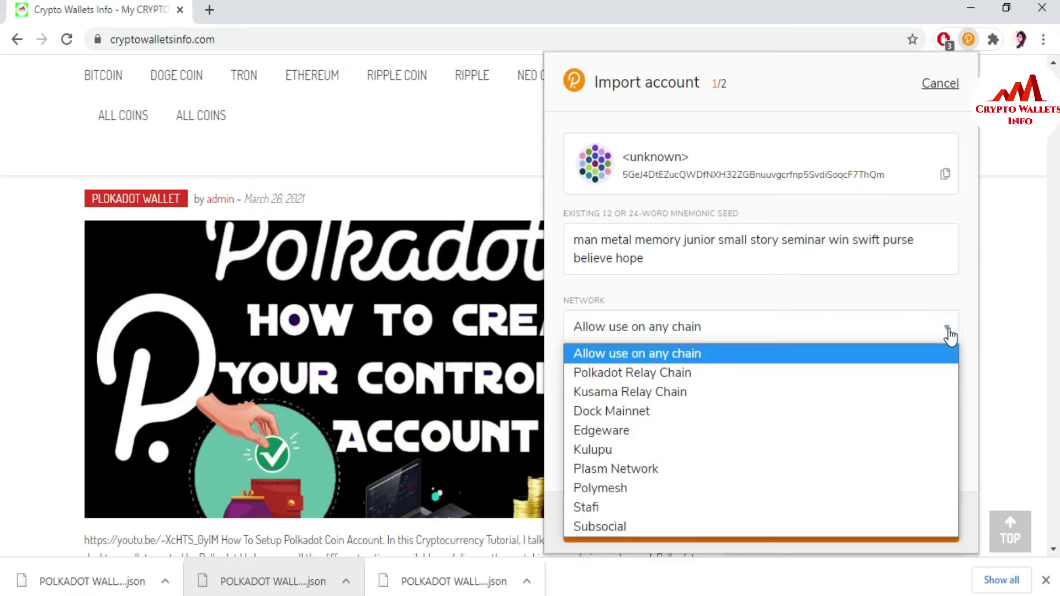
pyautogui.click(674, 374)
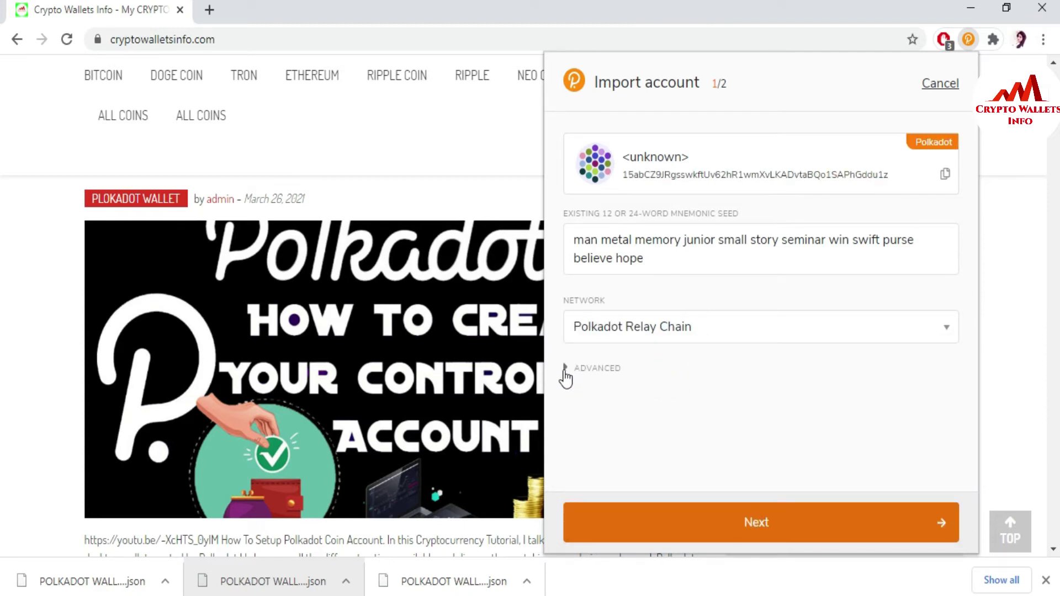
pyautogui.click(566, 368)
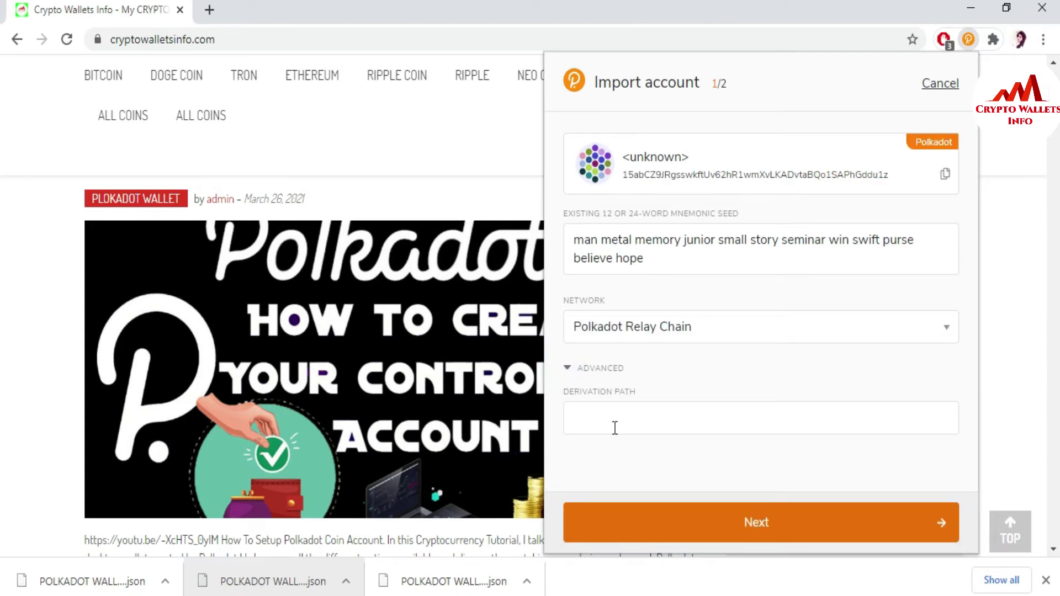
pyautogui.click(567, 368)
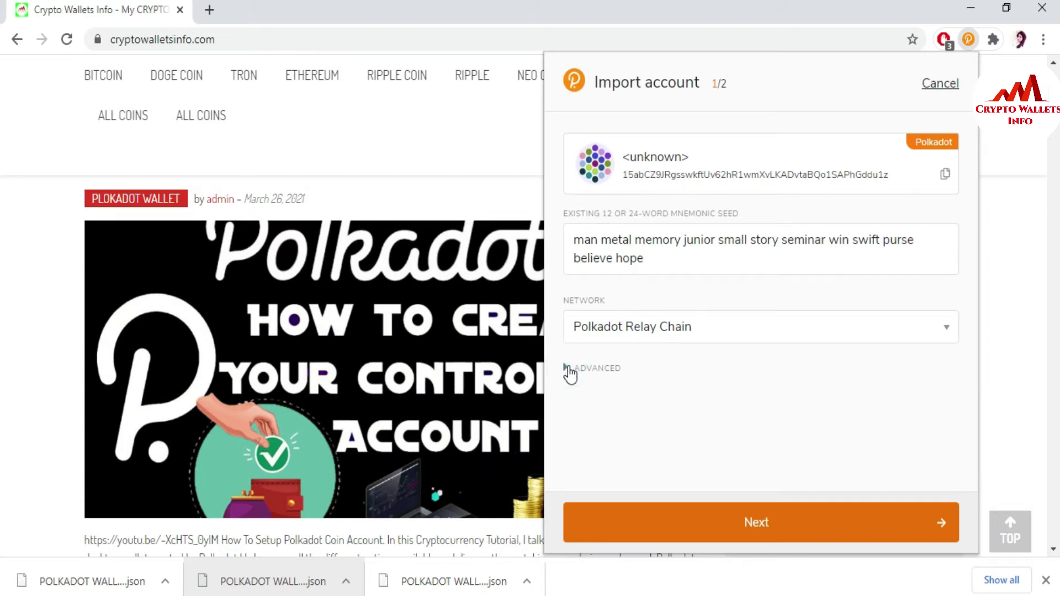
pyautogui.click(747, 524)
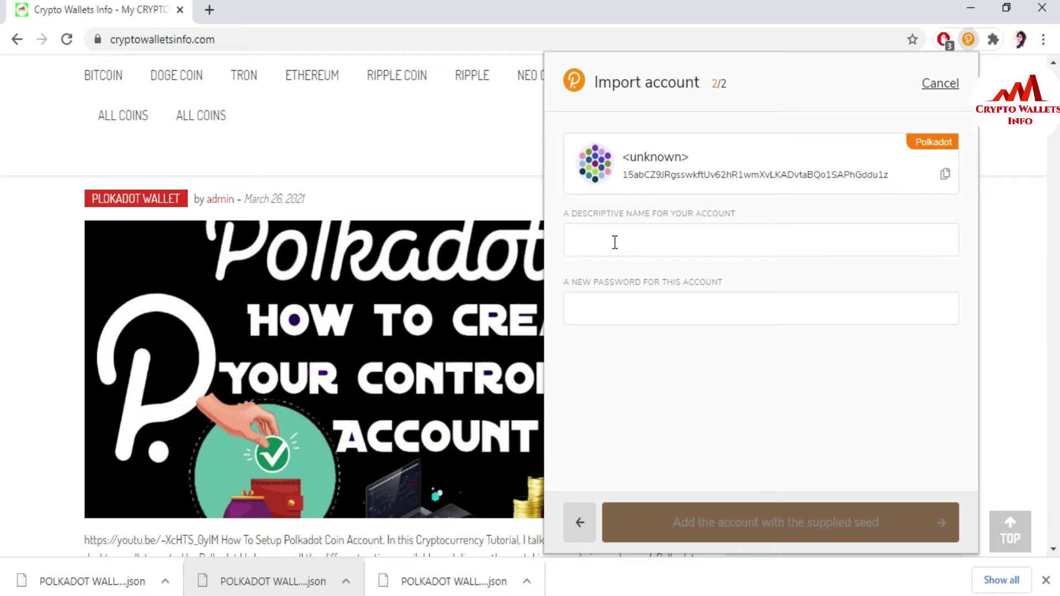
# Name the account 'WALLET NO 4', enter and repeat a password, and add it from the seed.
pyautogui.write('WA')
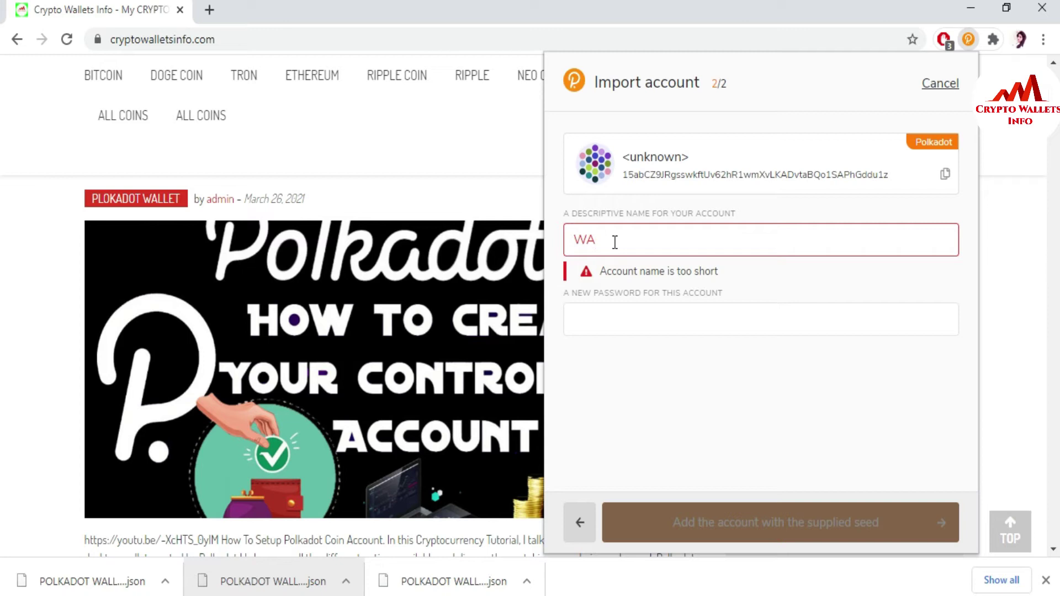
pyautogui.write('LLET NO ')
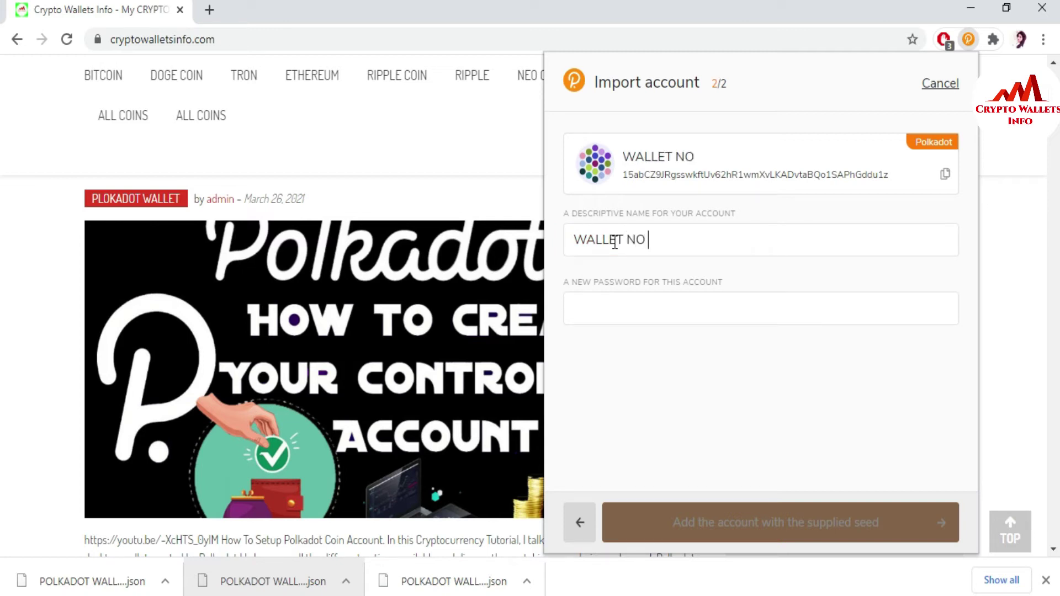
pyautogui.write('4')
pyautogui.click(582, 308)
pyautogui.write('123456')
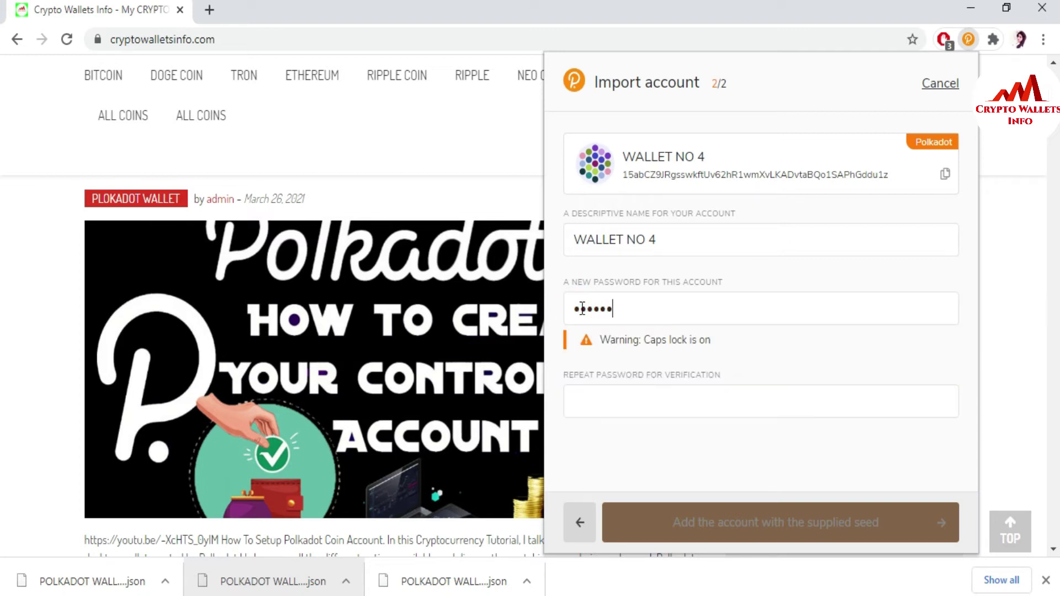
pyautogui.write('789012')
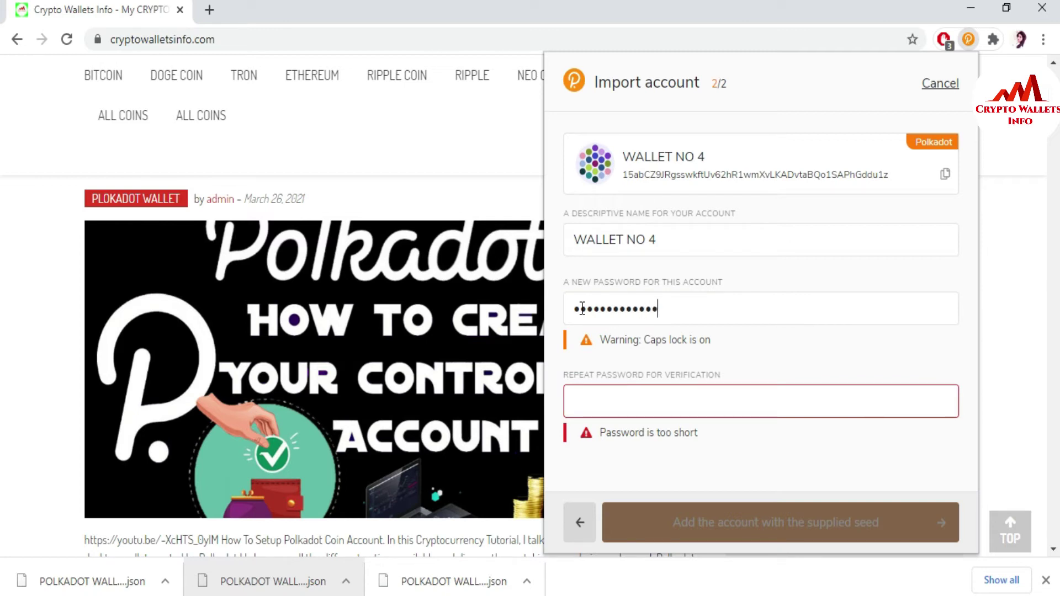
pyautogui.write('34')
pyautogui.press('BackSpace')
pyautogui.press('BackSpace')
pyautogui.press('BackSpace')
pyautogui.press('BackSpace')
pyautogui.press('BackSpace')
pyautogui.press('BackSpace')
pyautogui.press('BackSpace')
pyautogui.press('BackSpace')
pyautogui.press('BackSpace')
pyautogui.press('BackSpace')
pyautogui.press('BackSpace')
pyautogui.press('BackSpace')
pyautogui.press('BackSpace')
pyautogui.press('BackSpace')
pyautogui.press('BackSpace')
pyautogui.write('a')
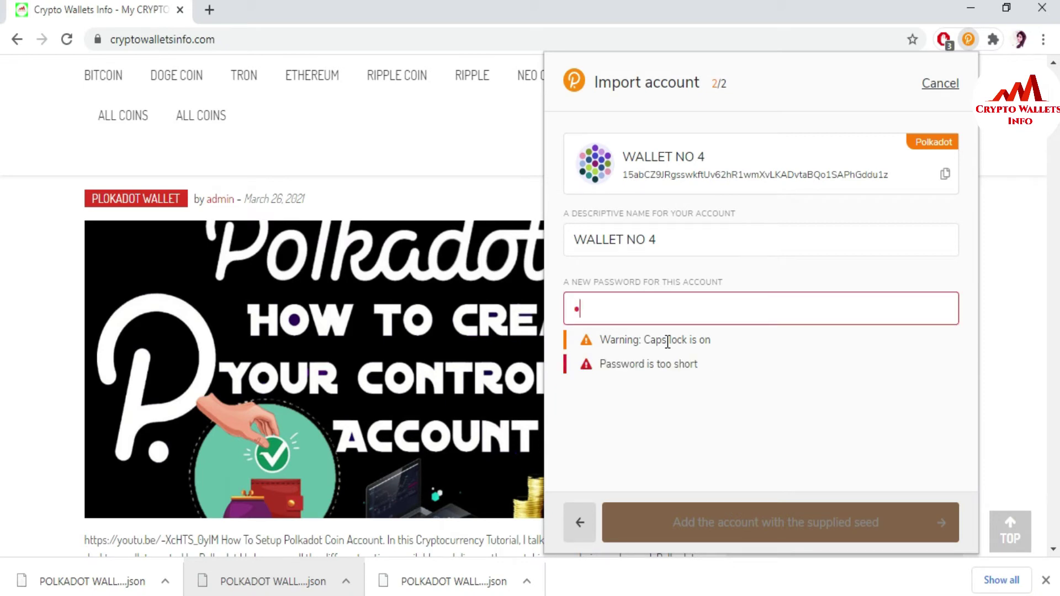
pyautogui.press('capslock')
pyautogui.write('aaaaaaaaaaaa')
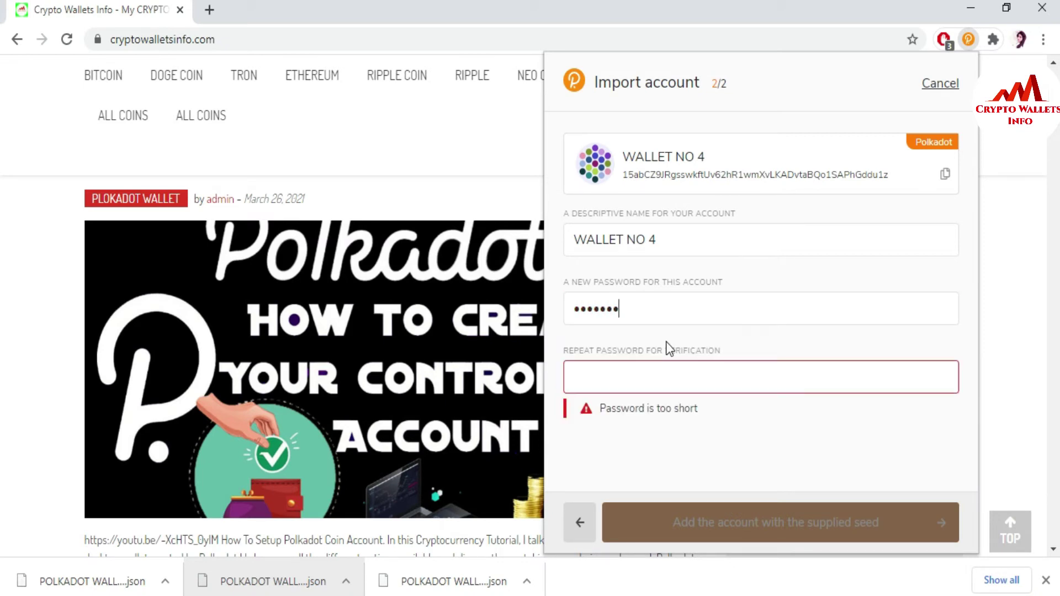
pyautogui.write('aa')
pyautogui.click(636, 380)
pyautogui.write('aaaaaaa')
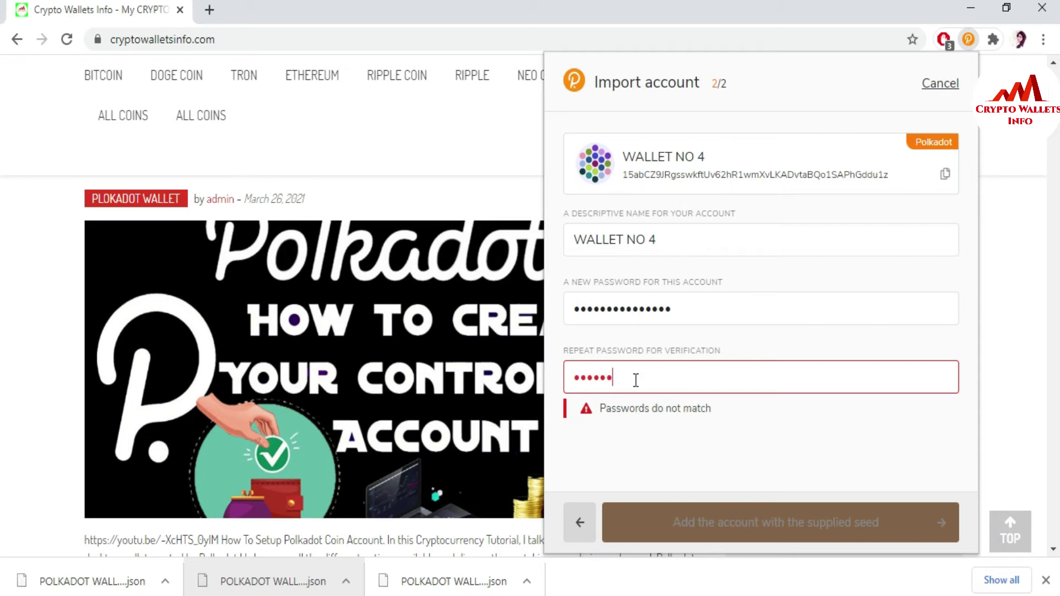
pyautogui.write('aaaaaaaa')
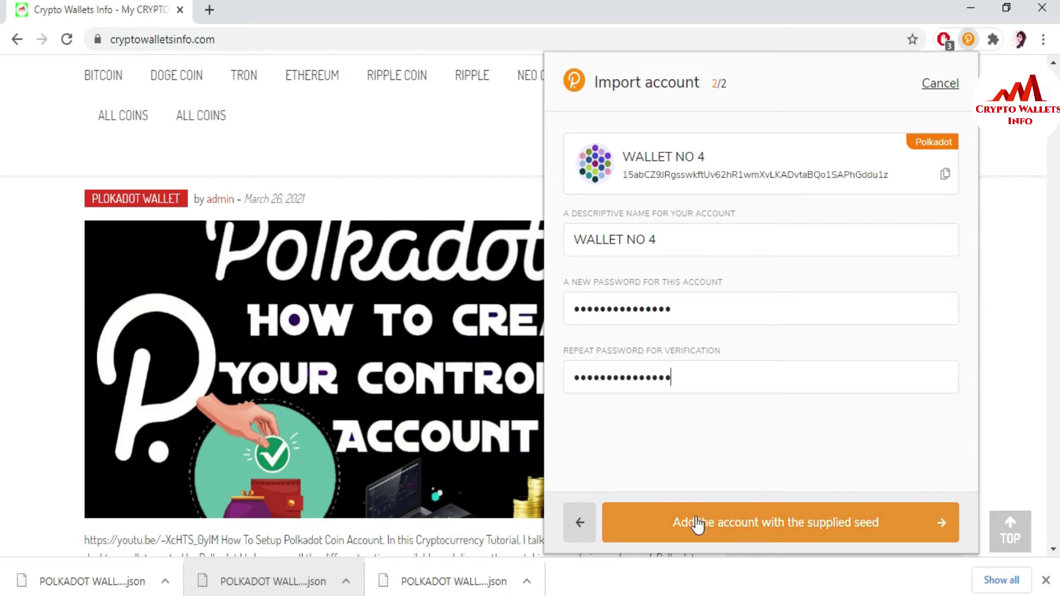
pyautogui.click(741, 528)
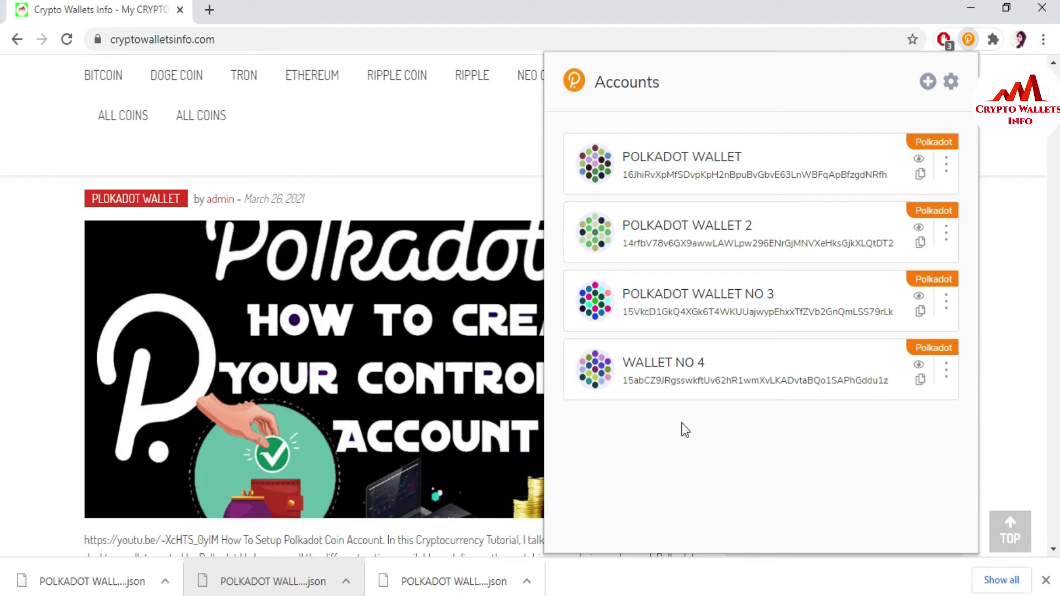
# Check that WALLET NO 4 is listed again, then go back to the Crypto Wallets Info tab.
pyautogui.moveTo(740, 363); pyautogui.dragTo(630, 362)
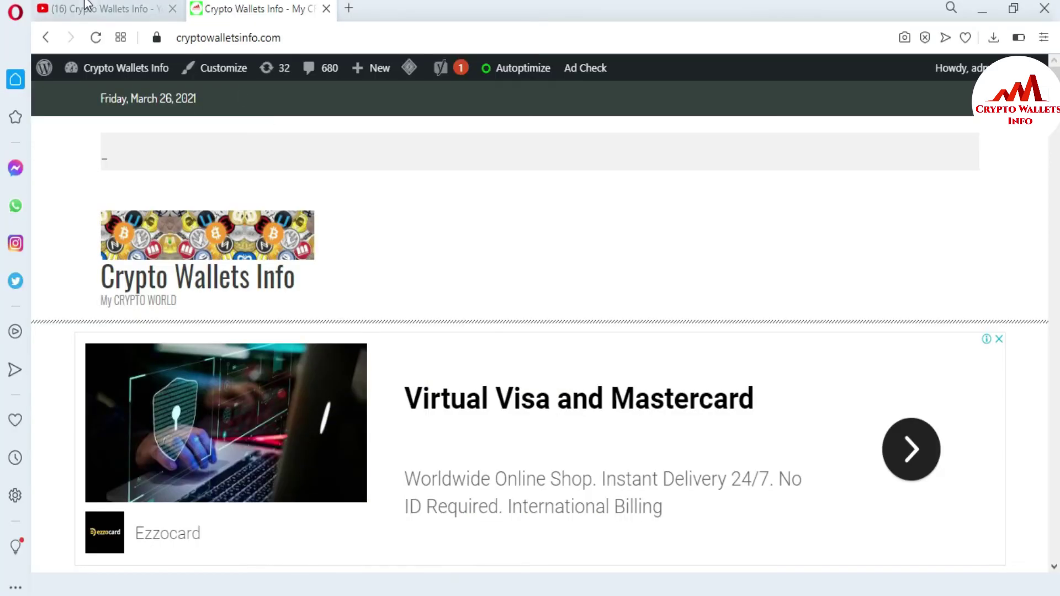
pyautogui.click(83, 9)
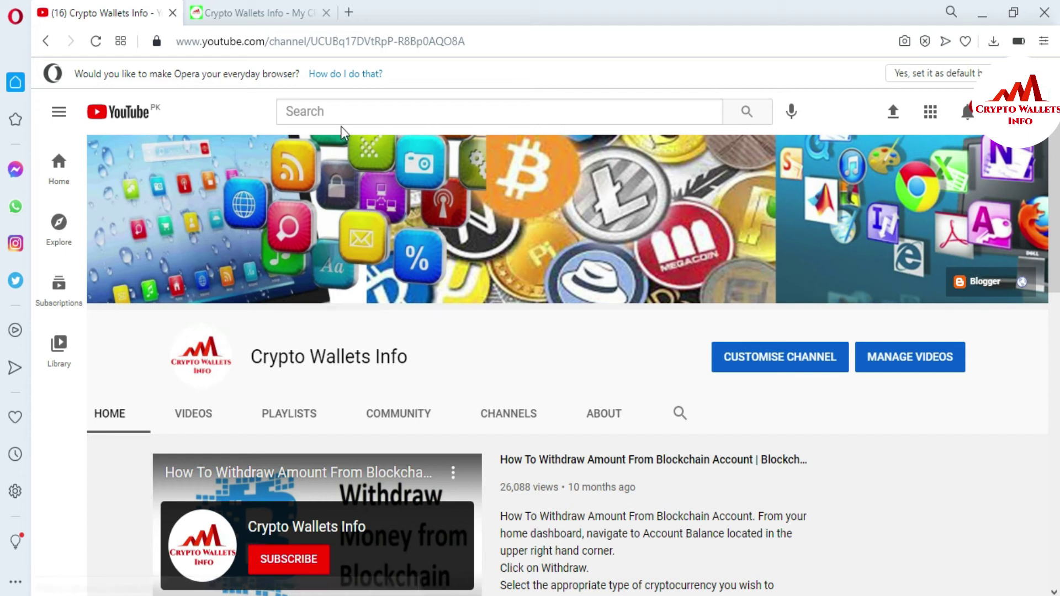
pyautogui.click(237, 7)
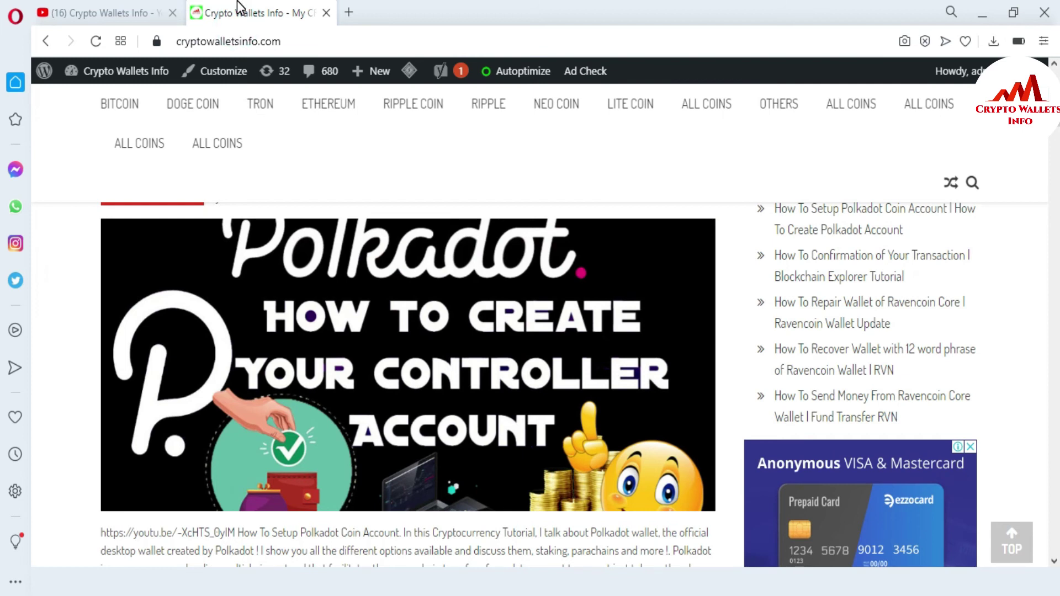